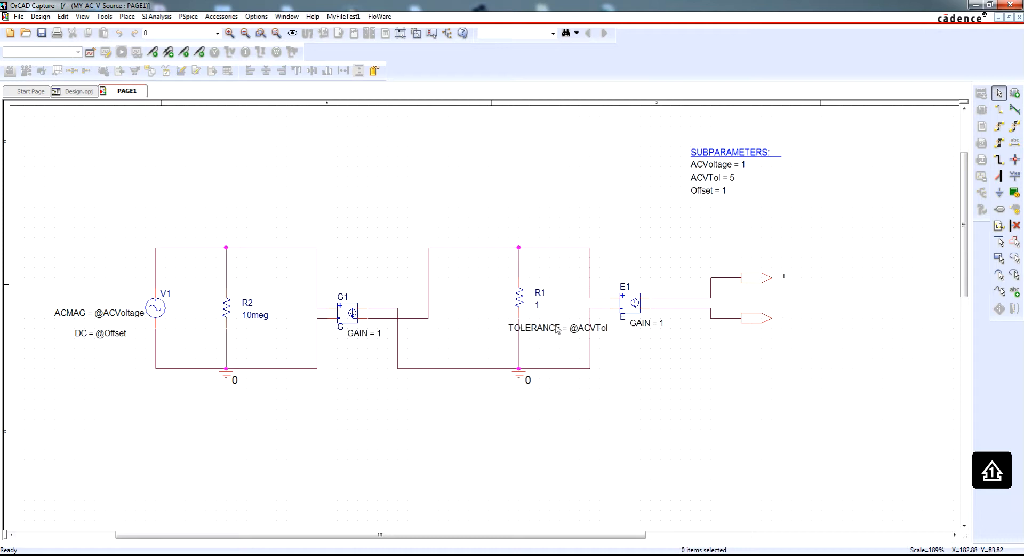
# Inspect the properties of resistor R1, including its TOLERANCE setting, and close the property view.
pyautogui.click(521, 298)
pyautogui.doubleClick(521, 299)
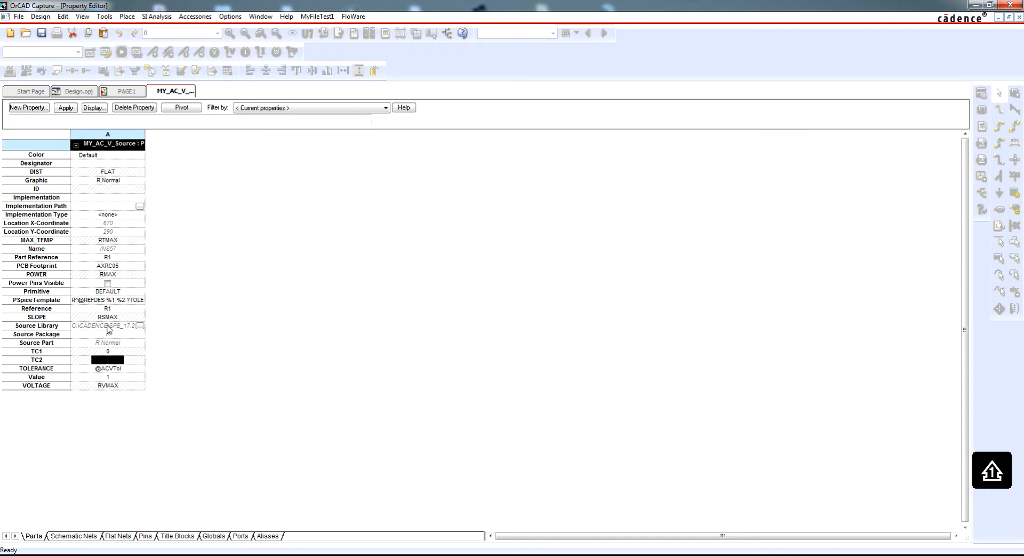
pyautogui.rightClick(182, 92)
pyautogui.click(224, 153)
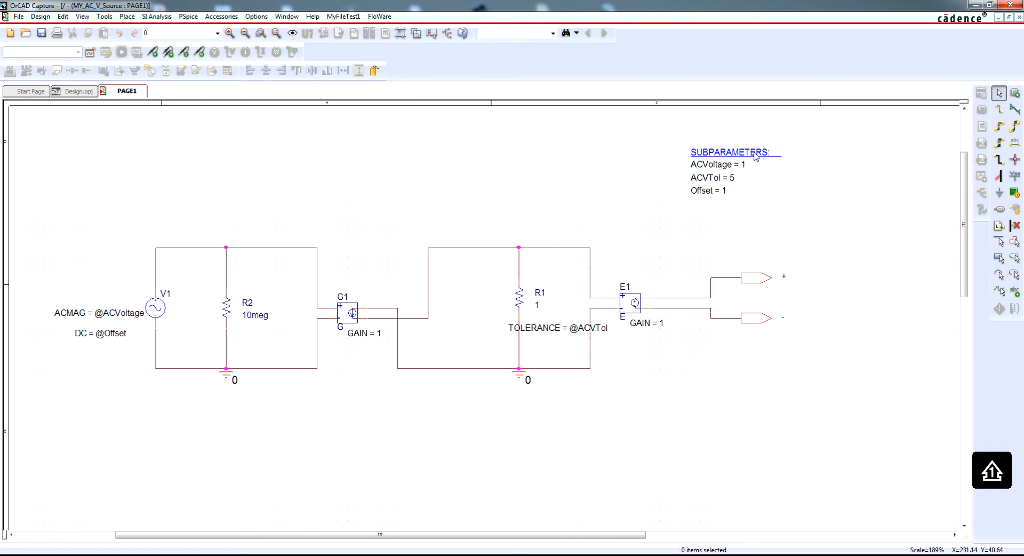
# Close the schematic page and open part generation for the MY_AC_V_Source schematic folder.
pyautogui.click(812, 206)
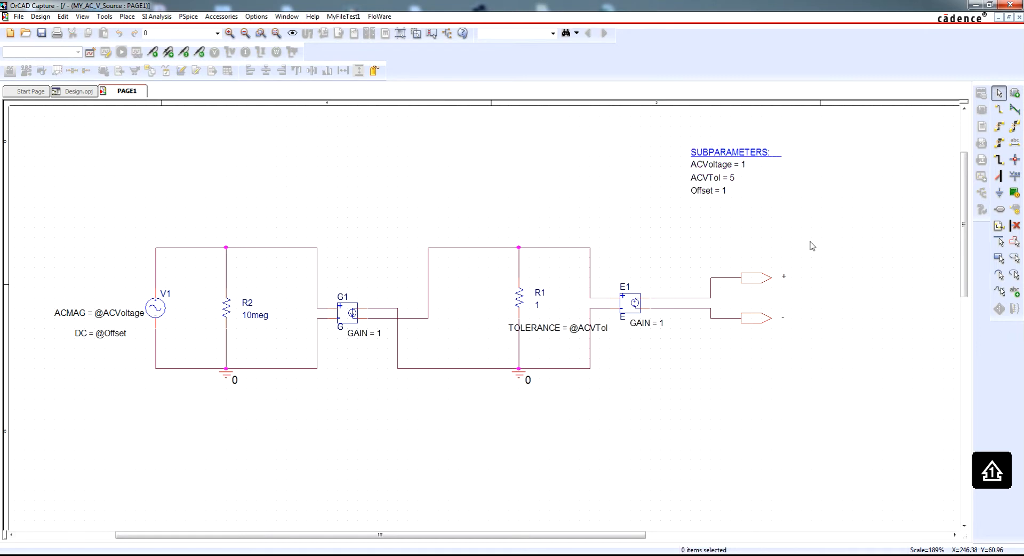
pyautogui.rightClick(142, 95)
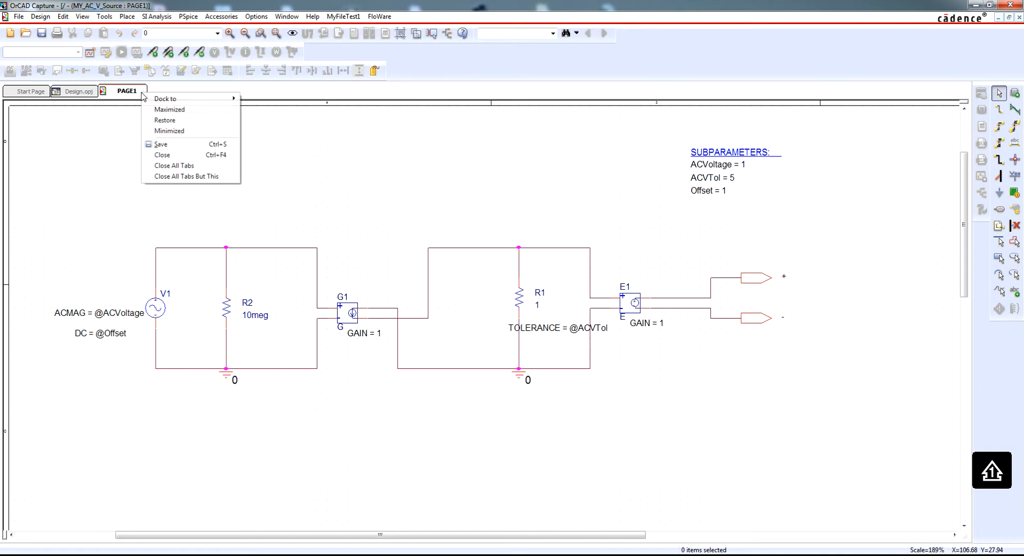
pyautogui.click(184, 156)
pyautogui.click(102, 149)
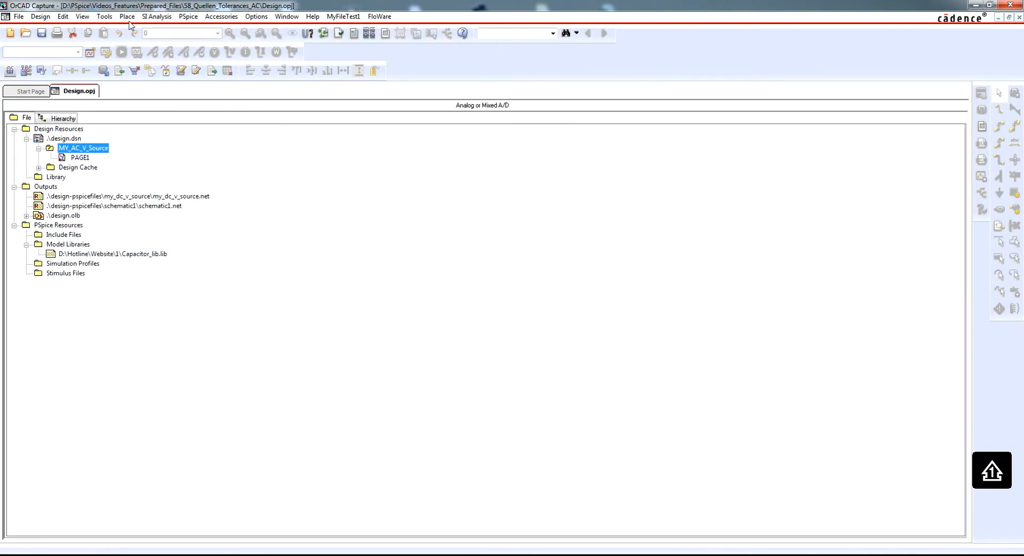
pyautogui.click(107, 17)
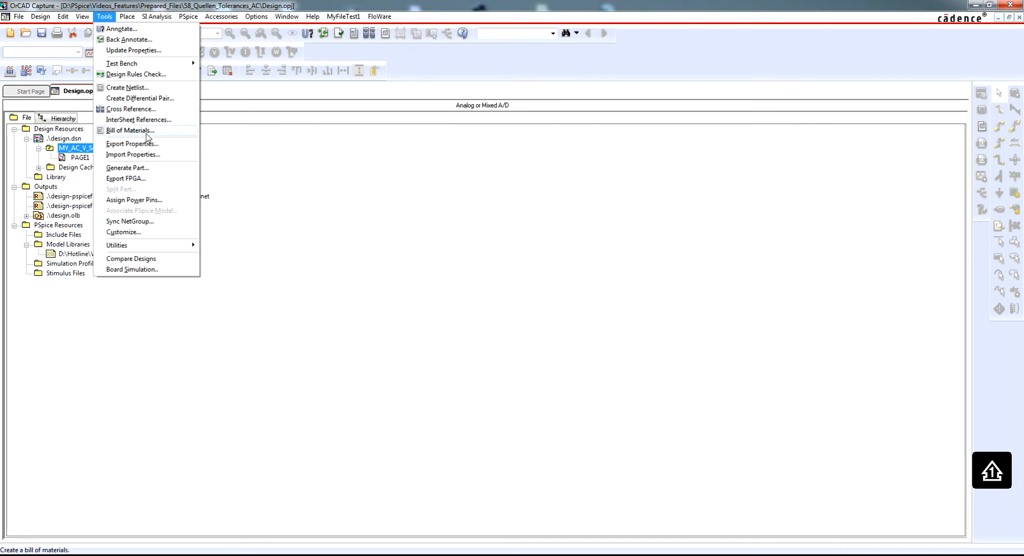
pyautogui.click(127, 168)
pyautogui.moveTo(525, 147); pyautogui.dragTo(511, 118)
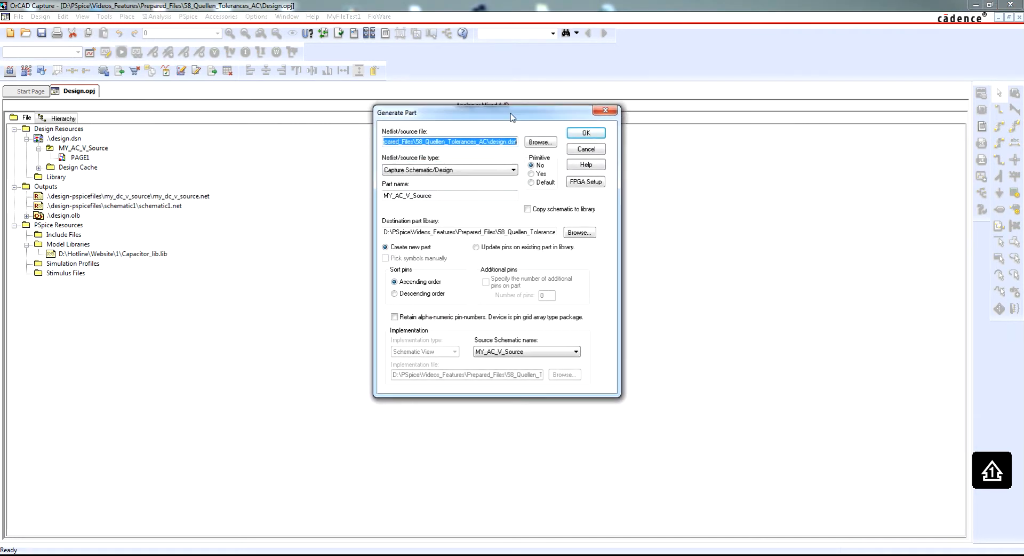
# Review the destination part library path and the part name in the part generation settings.
pyautogui.click(530, 232)
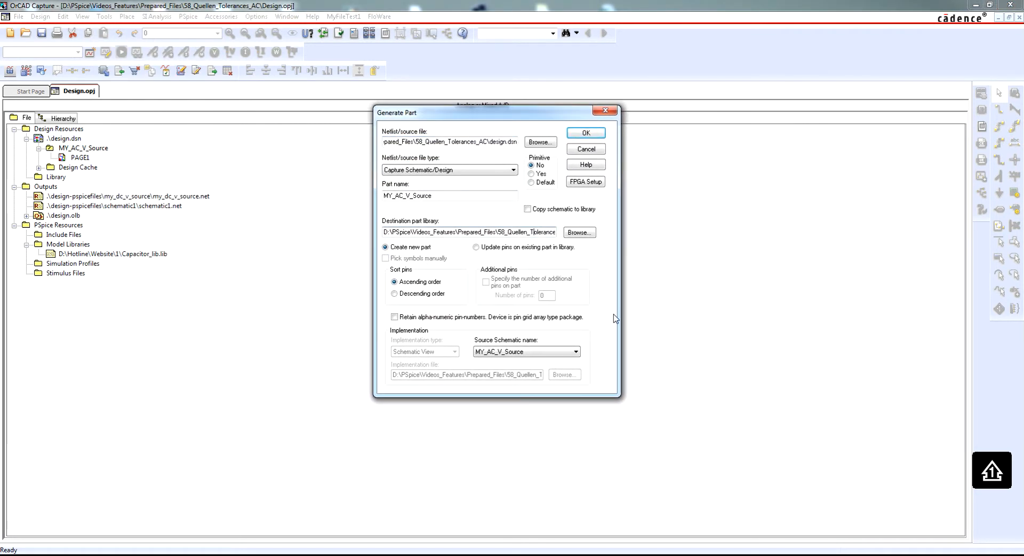
pyautogui.press('Right')
pyautogui.press('Right')
pyautogui.press('Right')
pyautogui.press('Right')
pyautogui.press('Right')
pyautogui.press('Right')
pyautogui.press('Right')
pyautogui.press('Right')
pyautogui.press('Right')
pyautogui.press('Right')
pyautogui.press('Right')
pyautogui.press('Right')
pyautogui.press('Right')
pyautogui.press('Right')
pyautogui.press('Left')
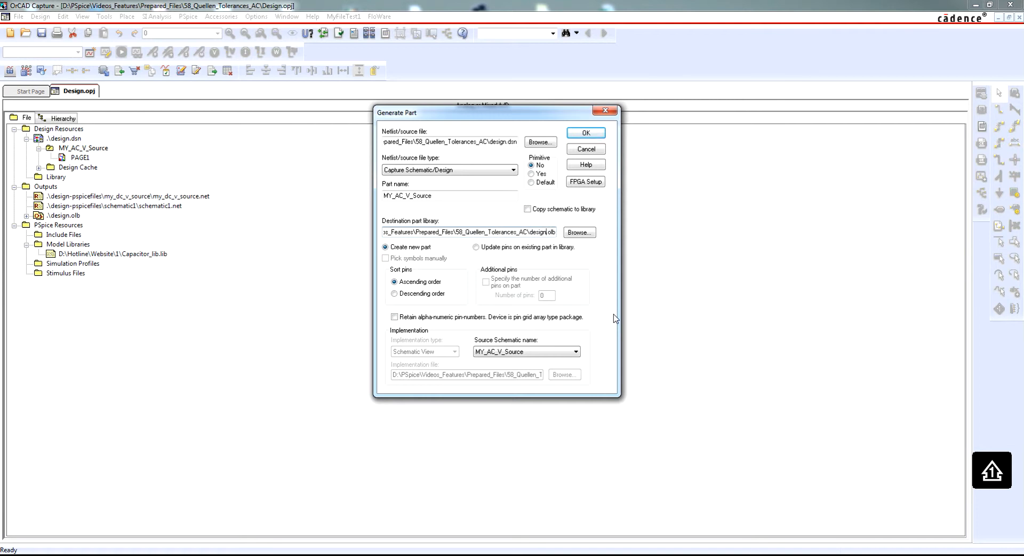
pyautogui.press('Left')
pyautogui.press('Left')
pyautogui.press('Left')
pyautogui.click(449, 199)
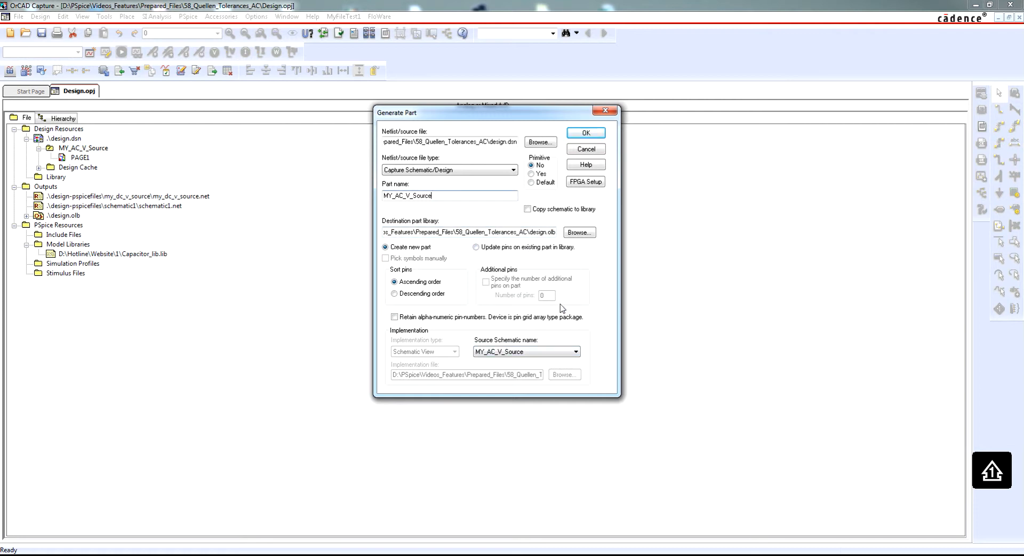
pyautogui.click(546, 232)
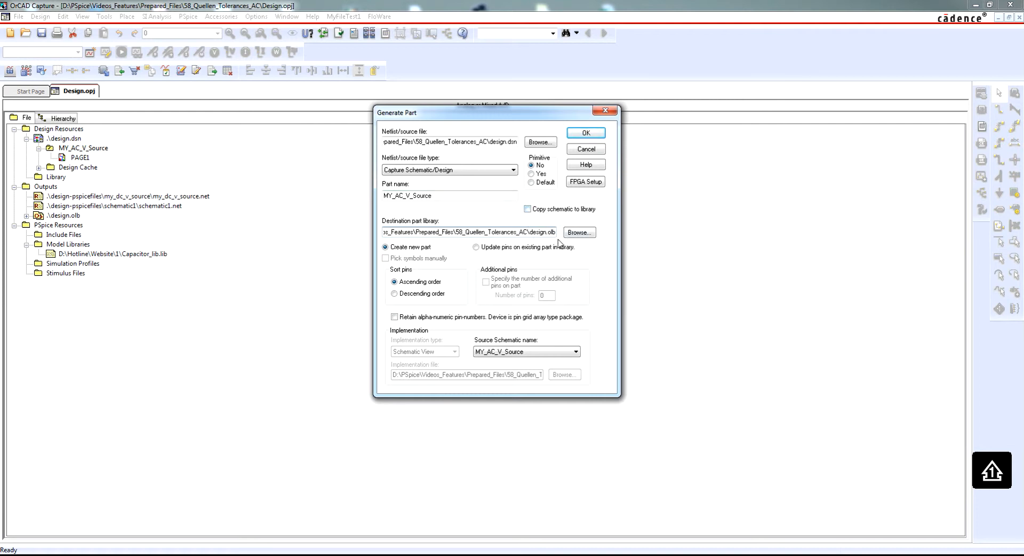
# Generate the MY_AC_V_Source part, replacing the existing one in design.olb, and save its pin definitions.
pyautogui.click(586, 133)
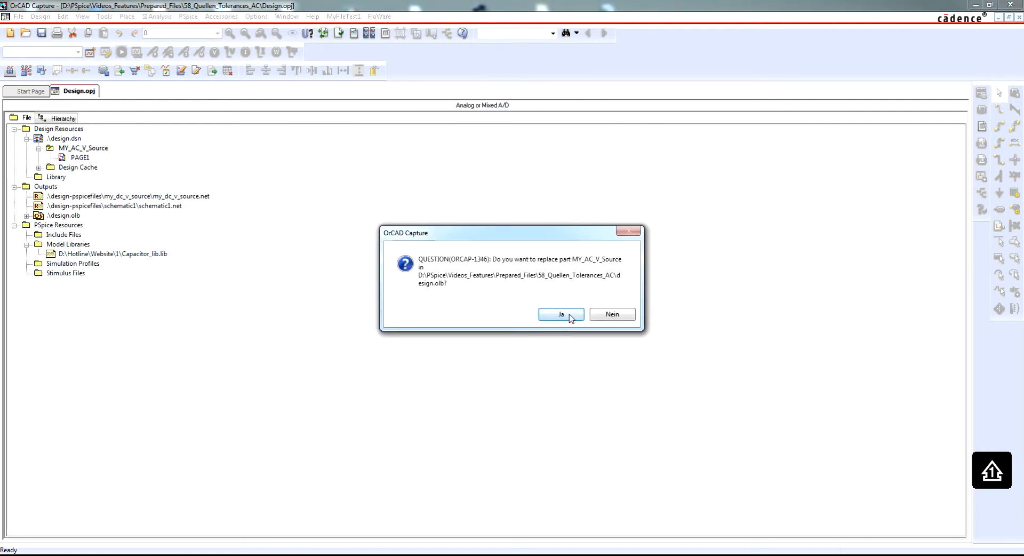
pyautogui.click(567, 313)
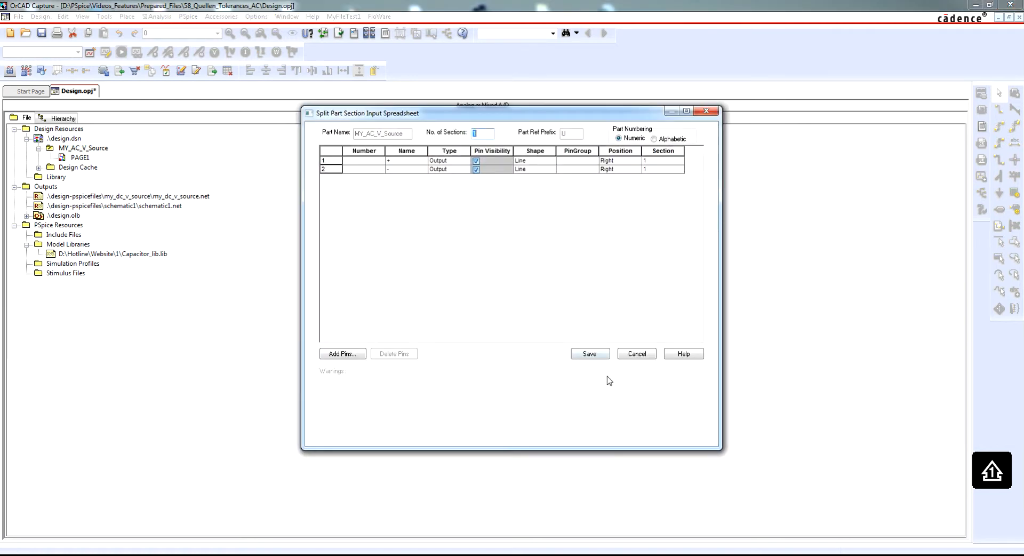
pyautogui.click(590, 354)
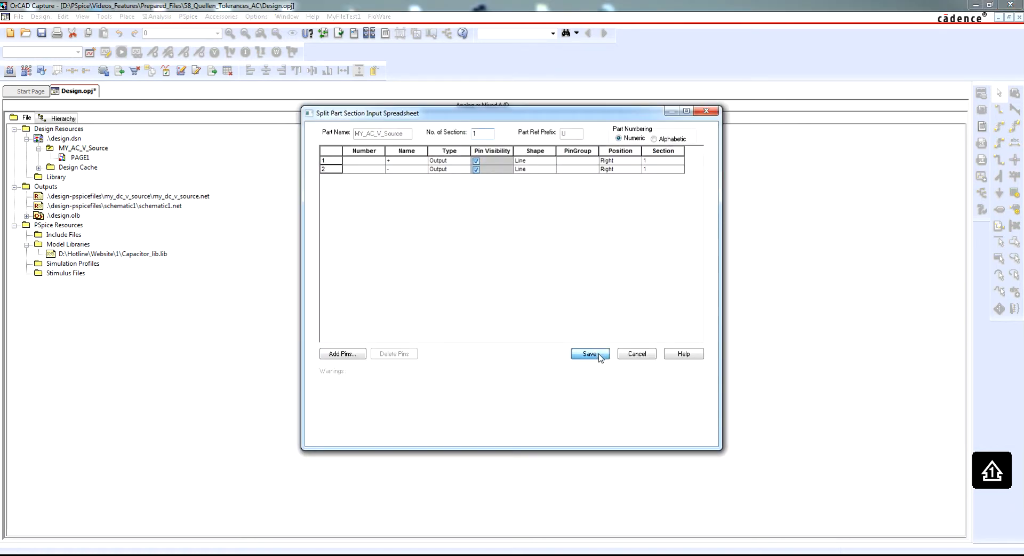
# Close the design project and create a blank PSpice Analog or Mixed A/D project named simulate.
pyautogui.rightClick(91, 100)
pyautogui.click(128, 156)
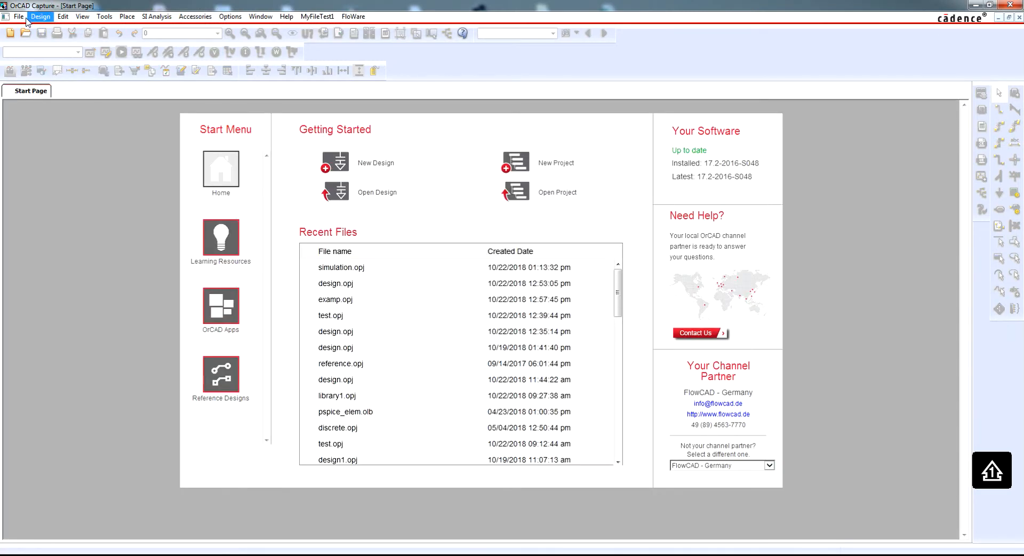
pyautogui.click(20, 17)
pyautogui.moveTo(32, 28)
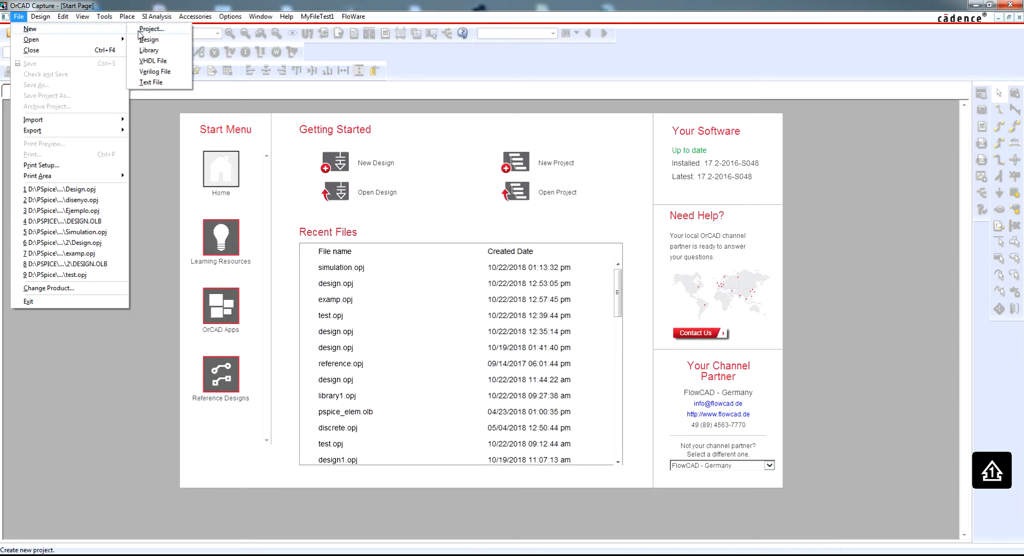
pyautogui.click(152, 29)
pyautogui.moveTo(482, 177); pyautogui.dragTo(477, 132)
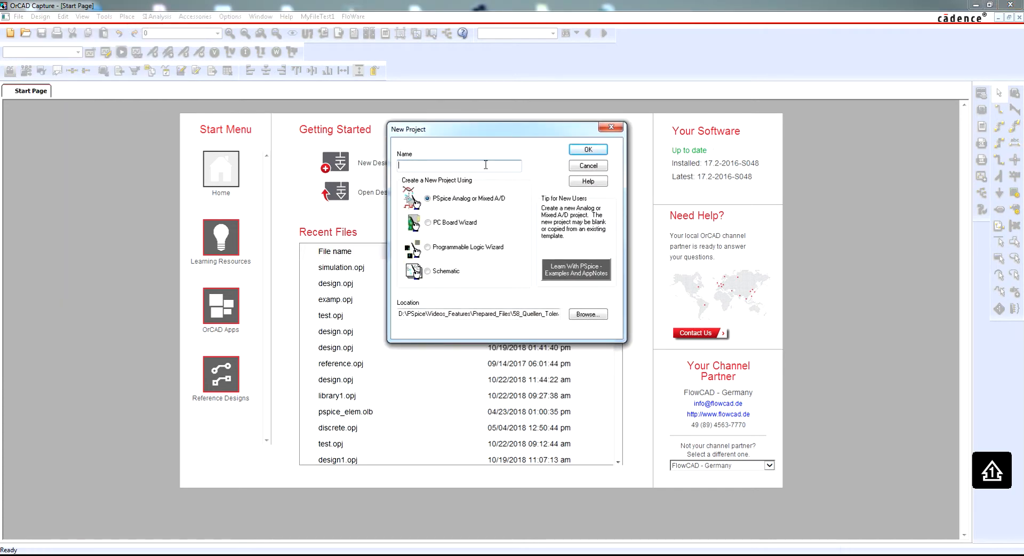
pyautogui.write('simulate')
pyautogui.click(587, 150)
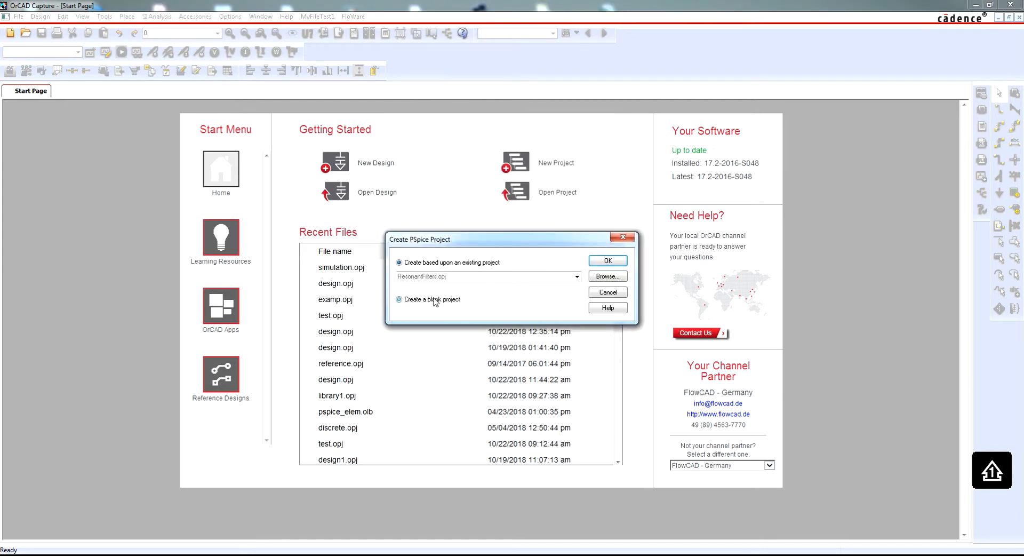
pyautogui.click(400, 299)
pyautogui.click(608, 260)
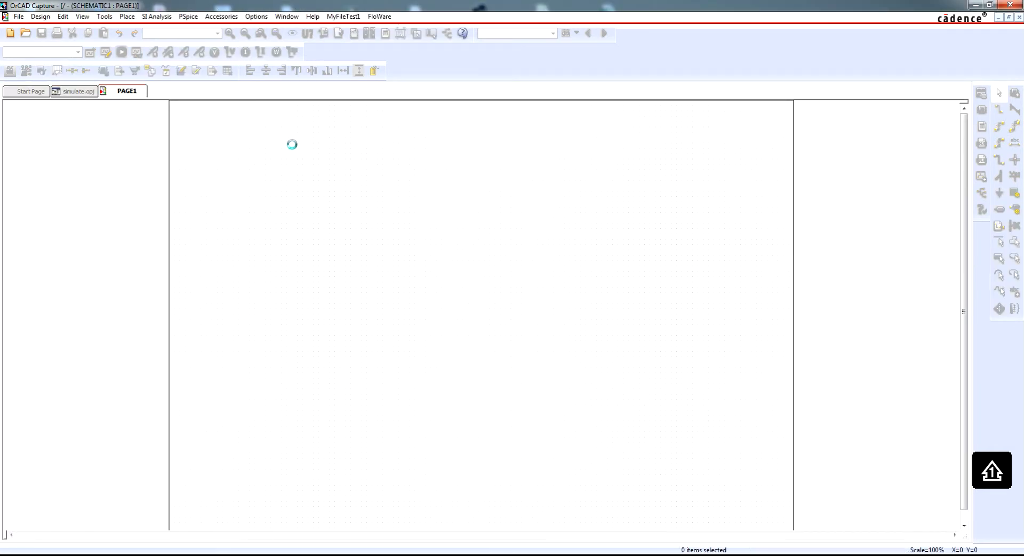
# Add the DESIGN.OLB library from the 58_Quellen_Tolerances_AC folder to the libraries for placing parts.
pyautogui.click(1015, 93)
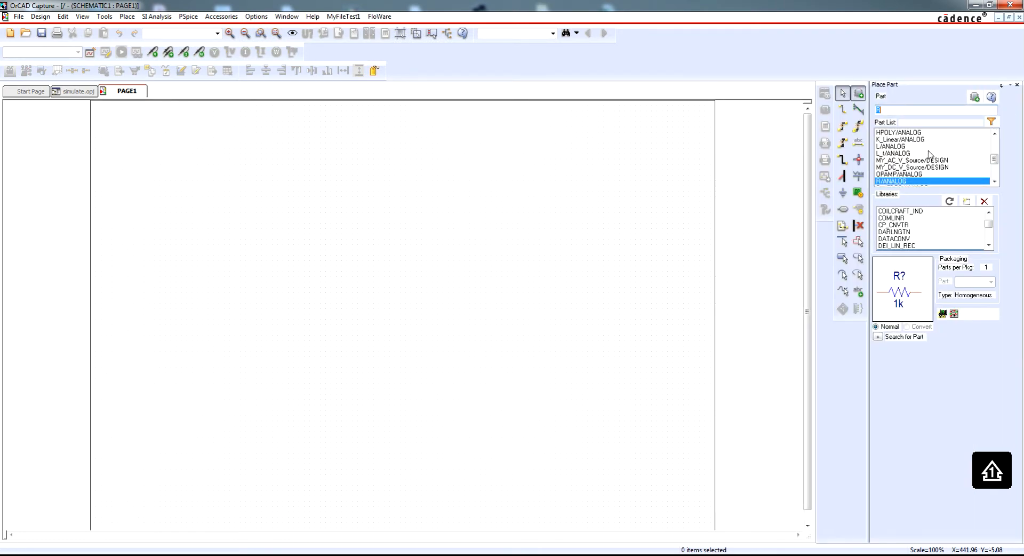
pyautogui.click(967, 201)
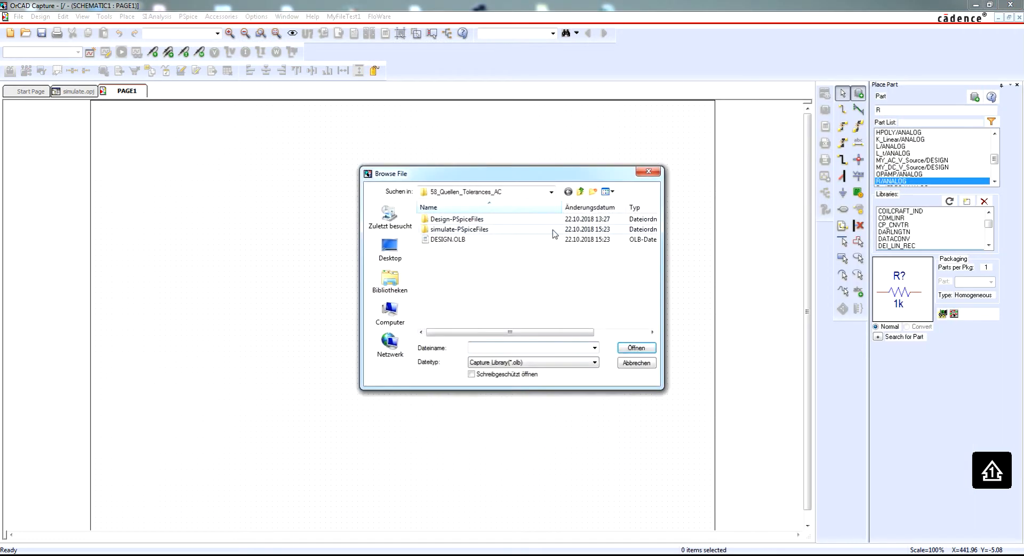
pyautogui.click(477, 239)
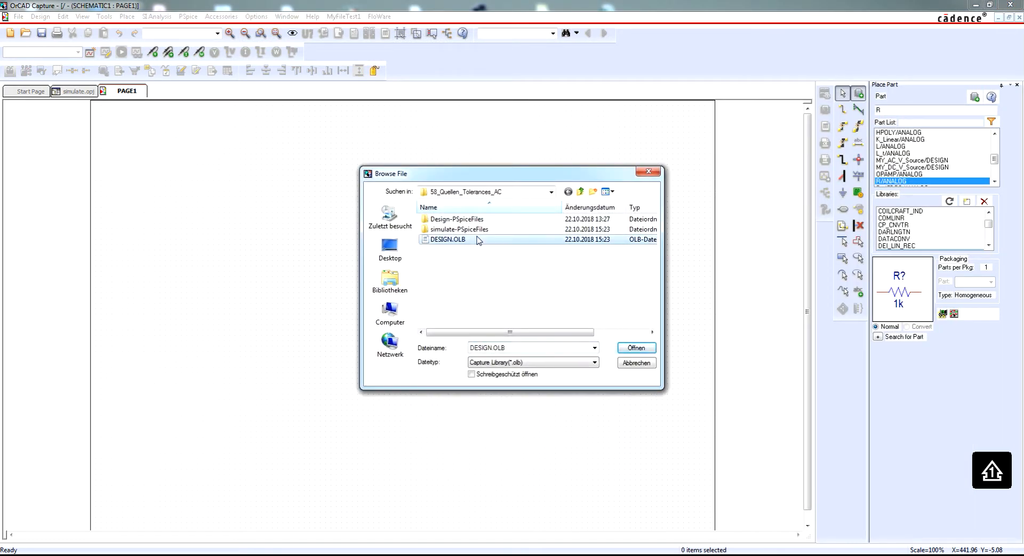
pyautogui.click(616, 347)
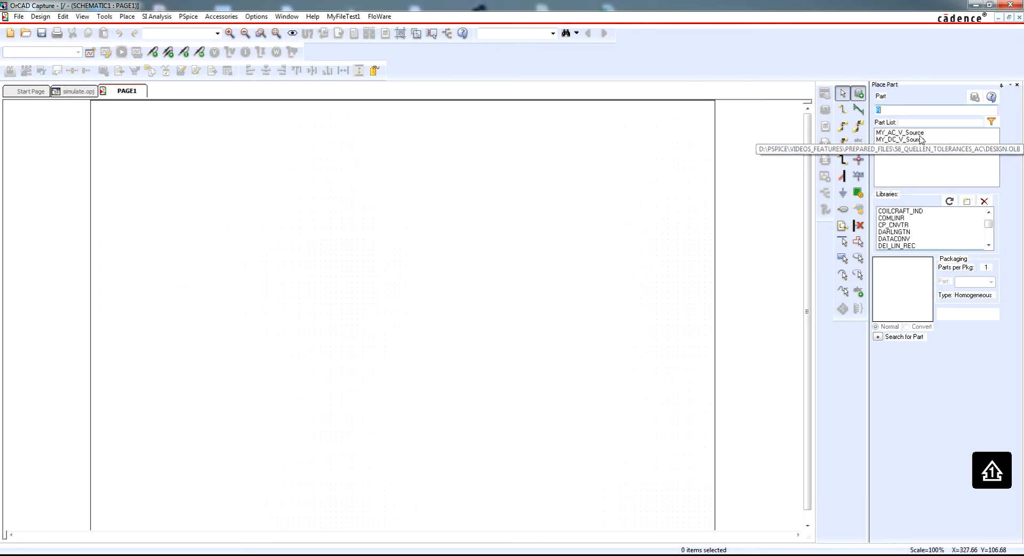
# Place one MY_AC_V_Source part in the upper-left area of the schematic page.
pyautogui.click(922, 139)
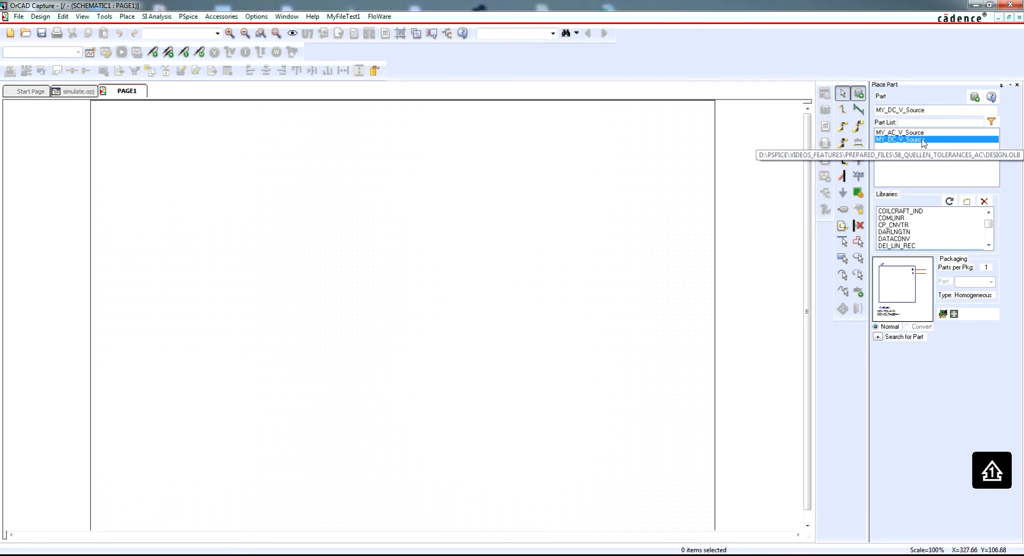
pyautogui.click(923, 133)
pyautogui.click(923, 139)
pyautogui.doubleClick(923, 133)
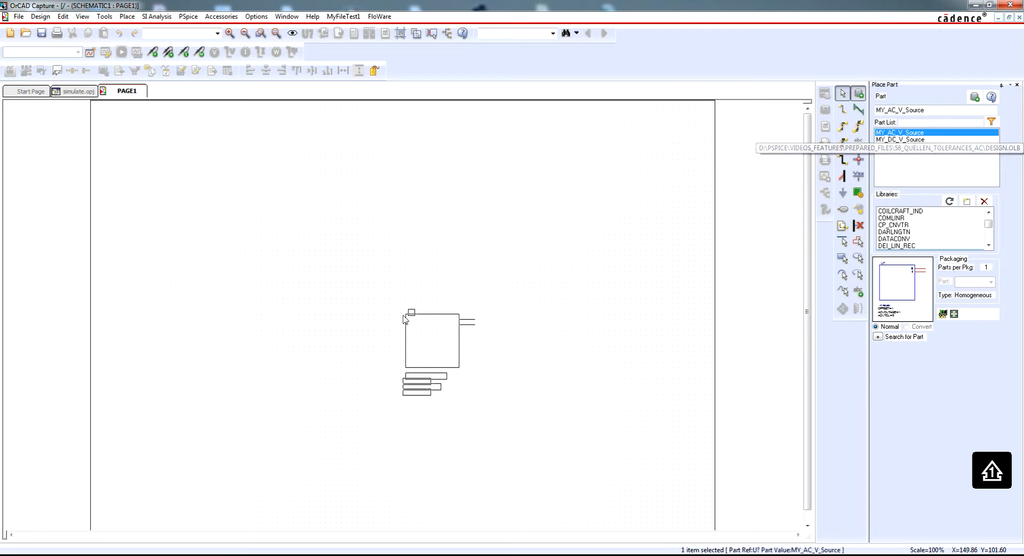
pyautogui.click(254, 205)
pyautogui.press('Escape')
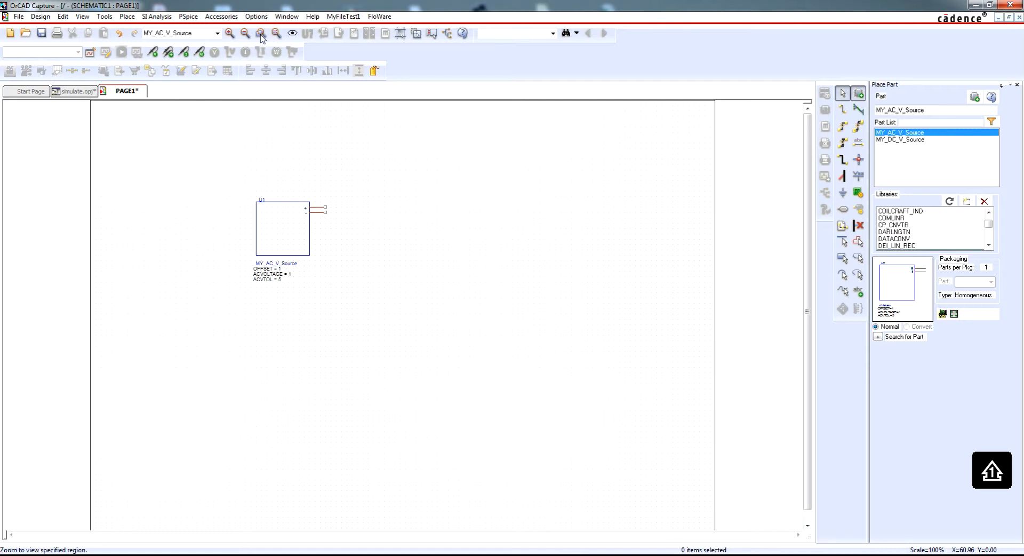
# Place a resistor R from the ANALOG library to the right of the source, level with its + pin.
pyautogui.click(276, 33)
pyautogui.moveTo(240, 183); pyautogui.dragTo(433, 308)
pyautogui.rightClick(481, 378)
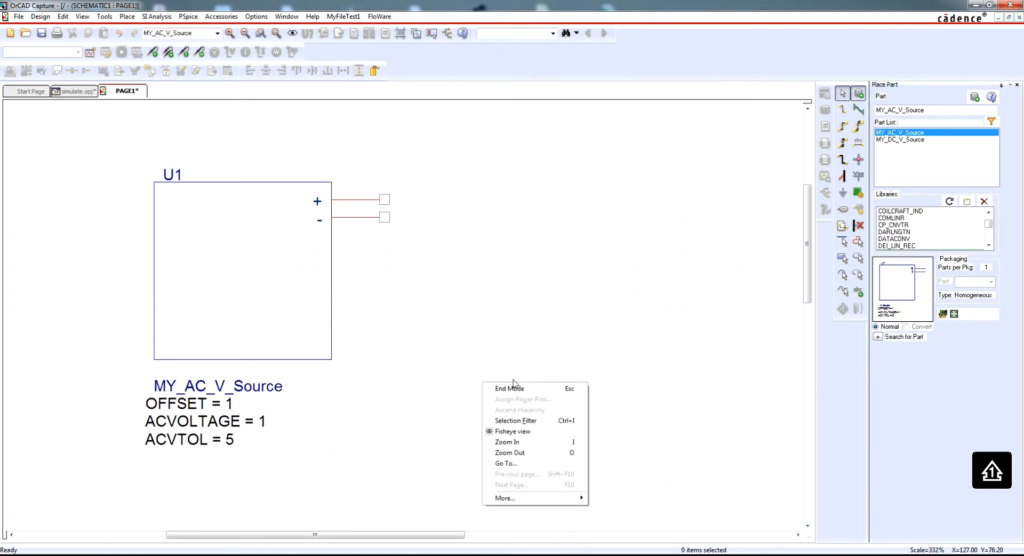
pyautogui.click(513, 386)
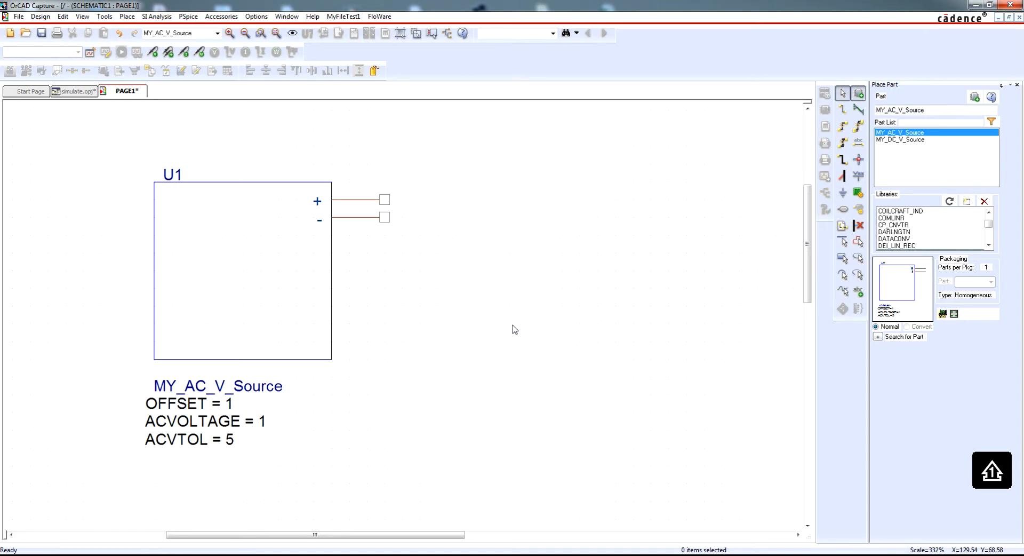
pyautogui.doubleClick(941, 110)
pyautogui.write('r')
pyautogui.press('Return')
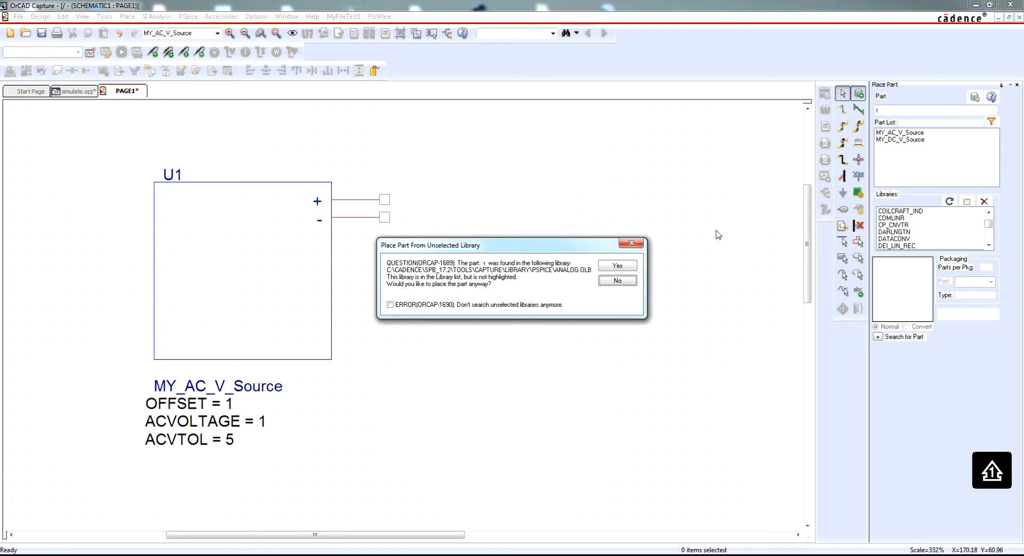
pyautogui.click(626, 269)
pyautogui.click(473, 200)
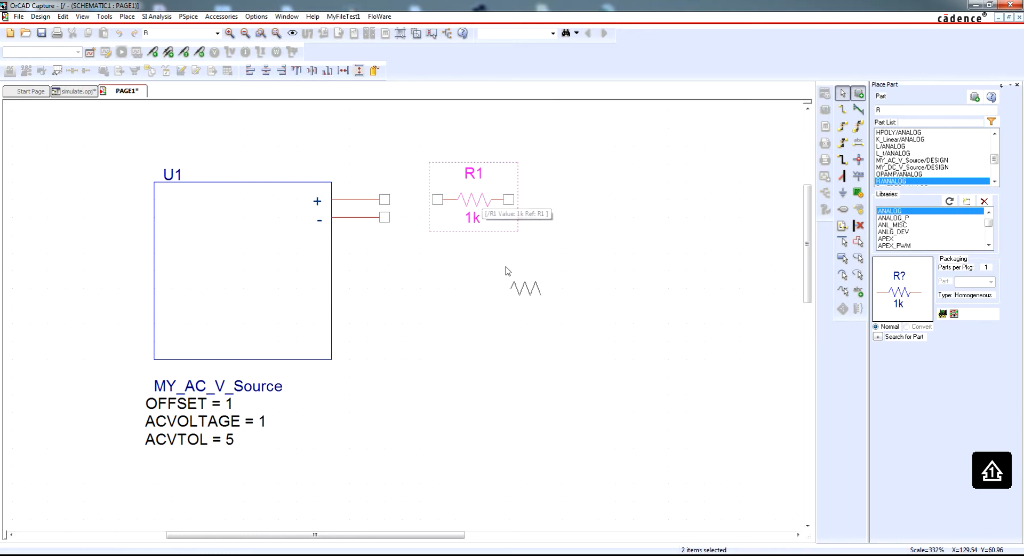
# Wire the source's + pin to the resistor's near end and loop the resistor's far end back to the - pin.
pyautogui.press('w')
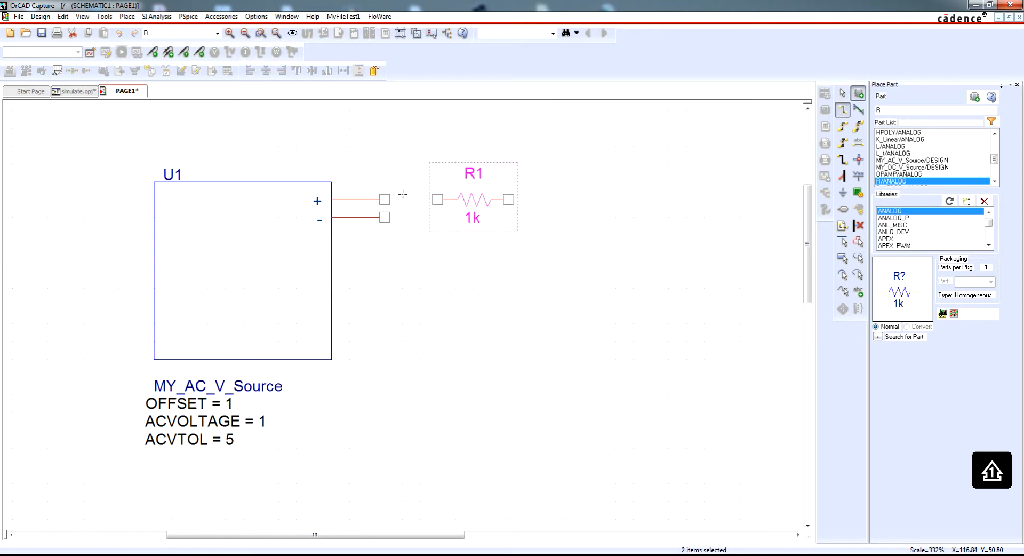
pyautogui.click(384, 199)
pyautogui.click(438, 199)
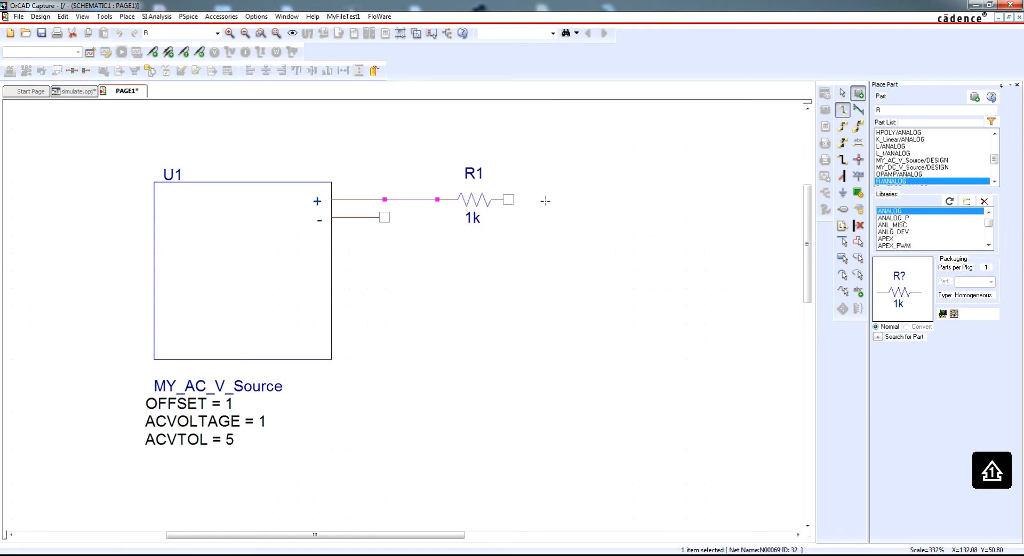
pyautogui.click(508, 199)
pyautogui.click(544, 322)
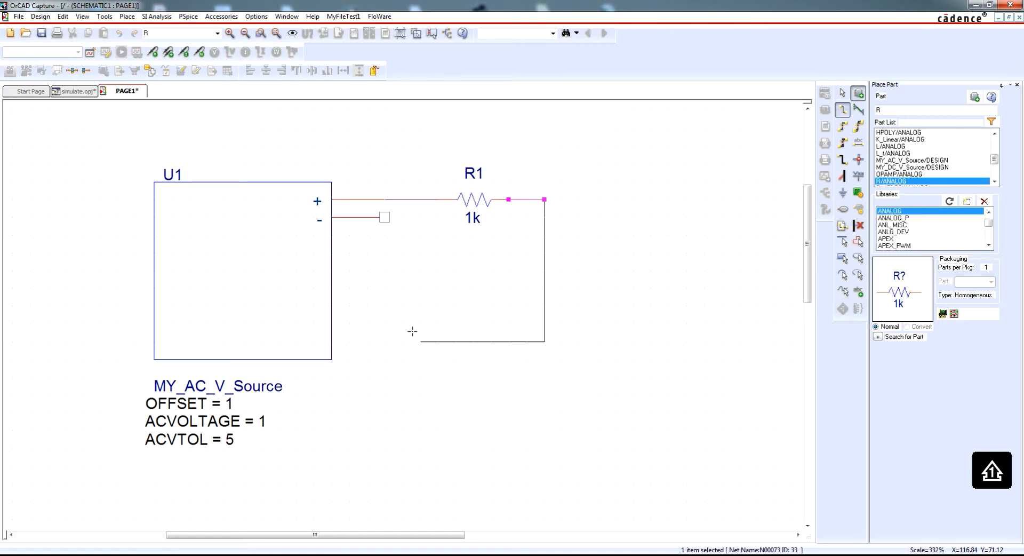
pyautogui.click(384, 217)
pyautogui.click(544, 323)
pyautogui.press('Escape')
pyautogui.click(605, 223)
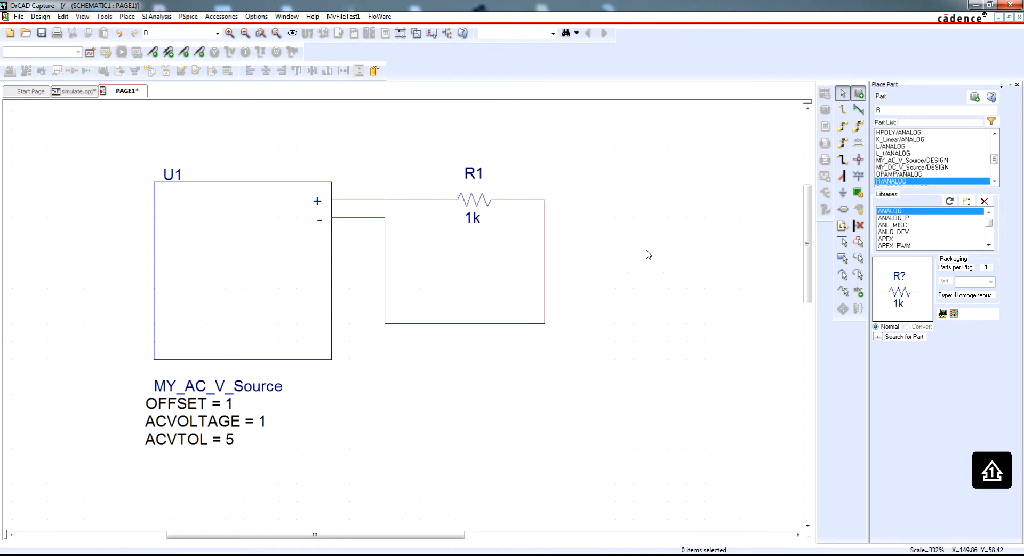
# Label the wire between the source's + pin and resistor R1 with the net alias out.
pyautogui.press('n')
pyautogui.click(599, 213)
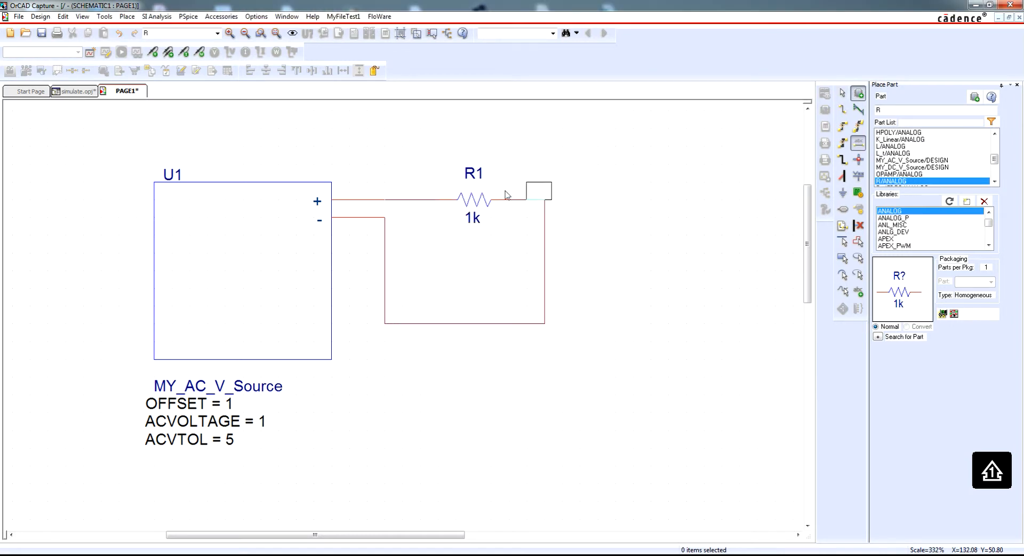
pyautogui.click(402, 203)
pyautogui.press('Escape')
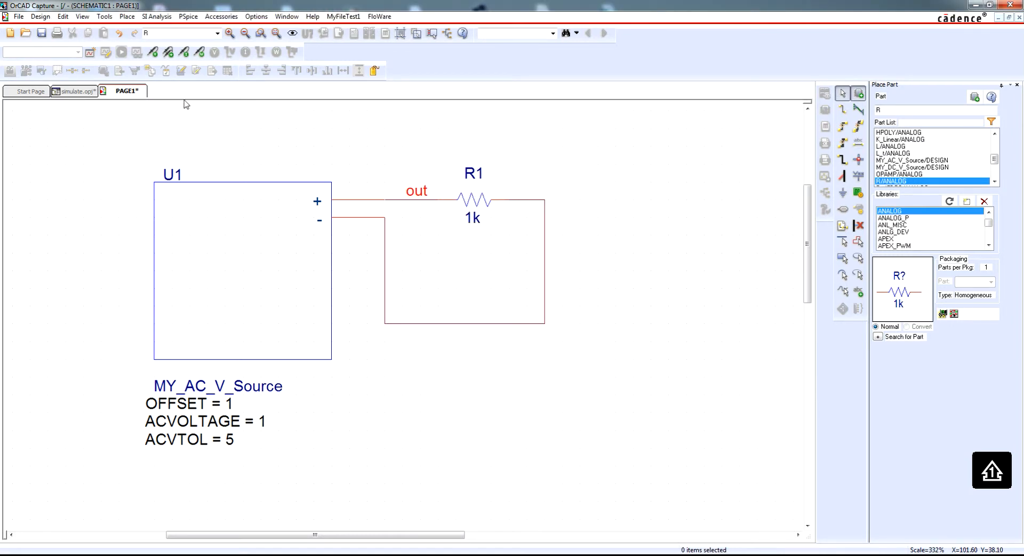
# Create a new simulation profile named sim for SCHEMATIC1.
pyautogui.click(90, 52)
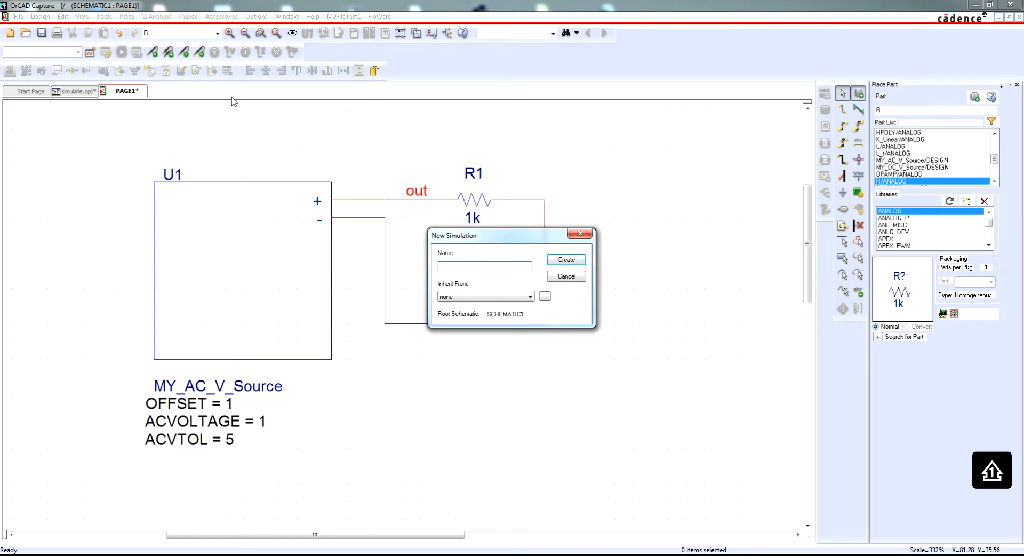
pyautogui.write('sim')
pyautogui.press('Return')
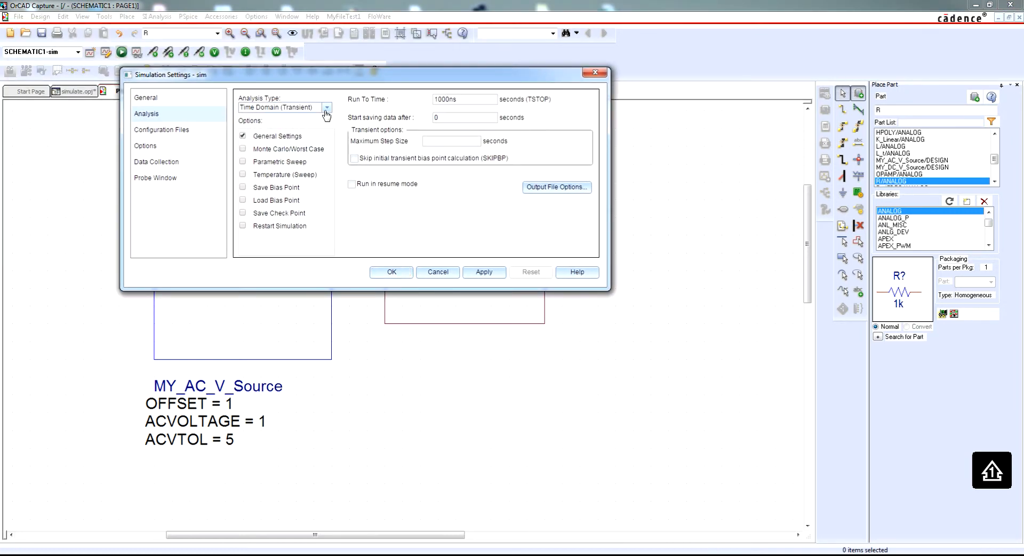
# Configure the profile as an AC Sweep/Noise analysis from 100 to 100meg, including a number of points per decade.
pyautogui.click(312, 107)
pyautogui.click(309, 129)
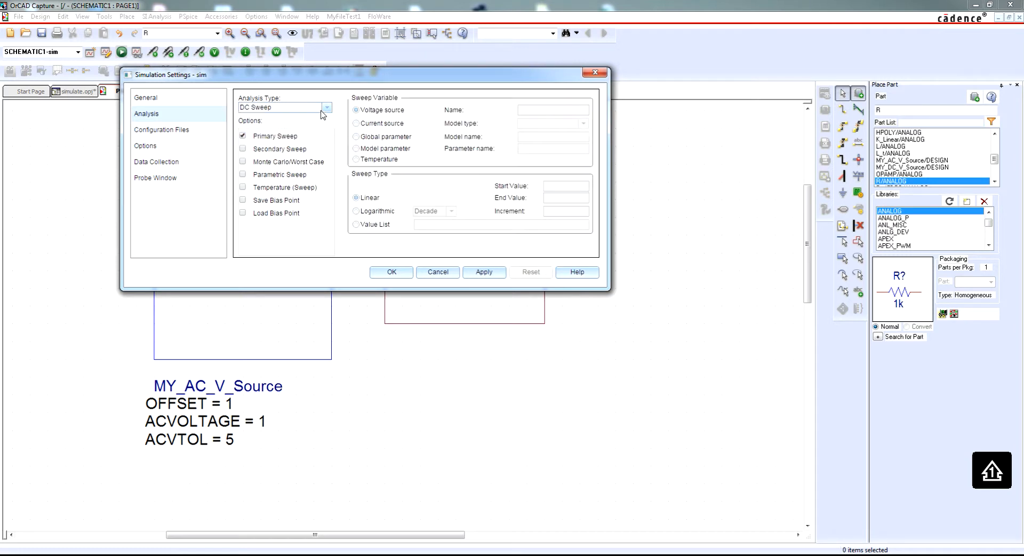
pyautogui.click(323, 108)
pyautogui.click(303, 139)
pyautogui.click(563, 108)
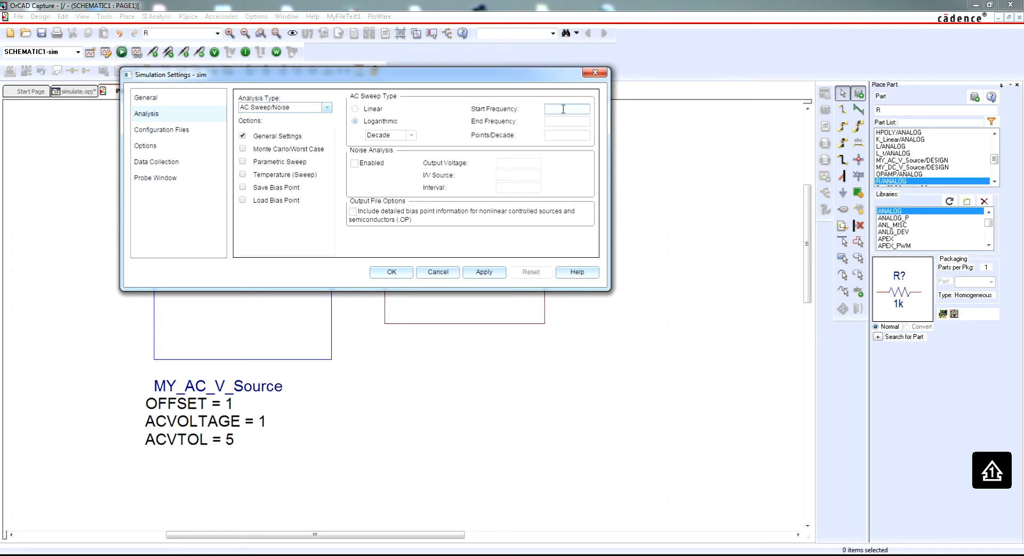
pyautogui.write('100')
pyautogui.press('Tab')
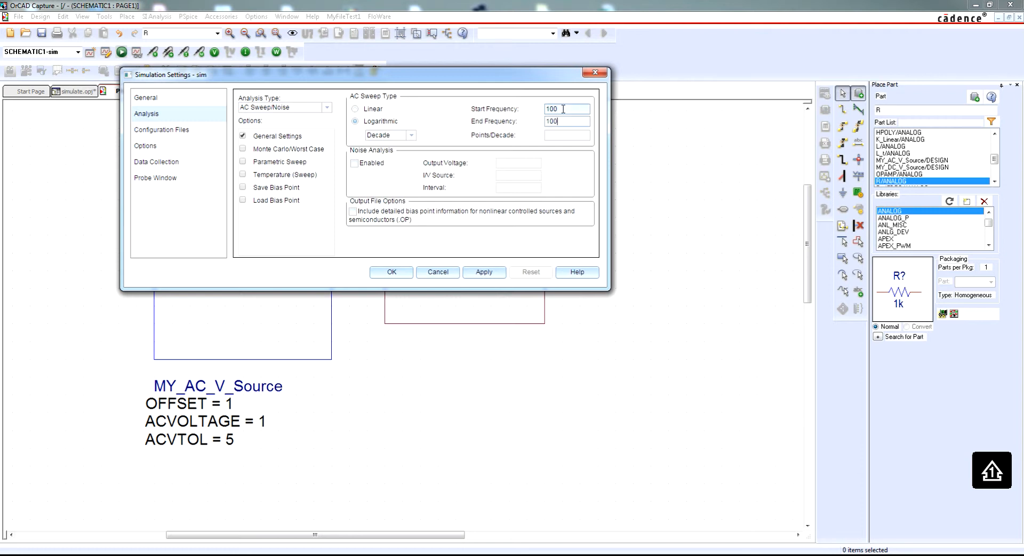
pyautogui.click(571, 137)
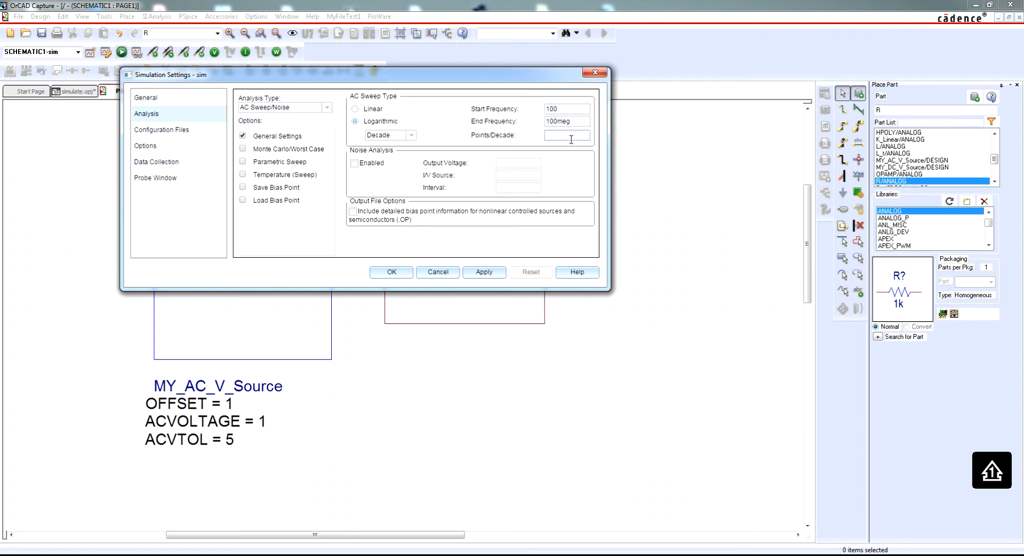
# Enable a Monte Carlo analysis with output variable v(out) and 10 runs, apply the settings and save the design.
pyautogui.click(242, 149)
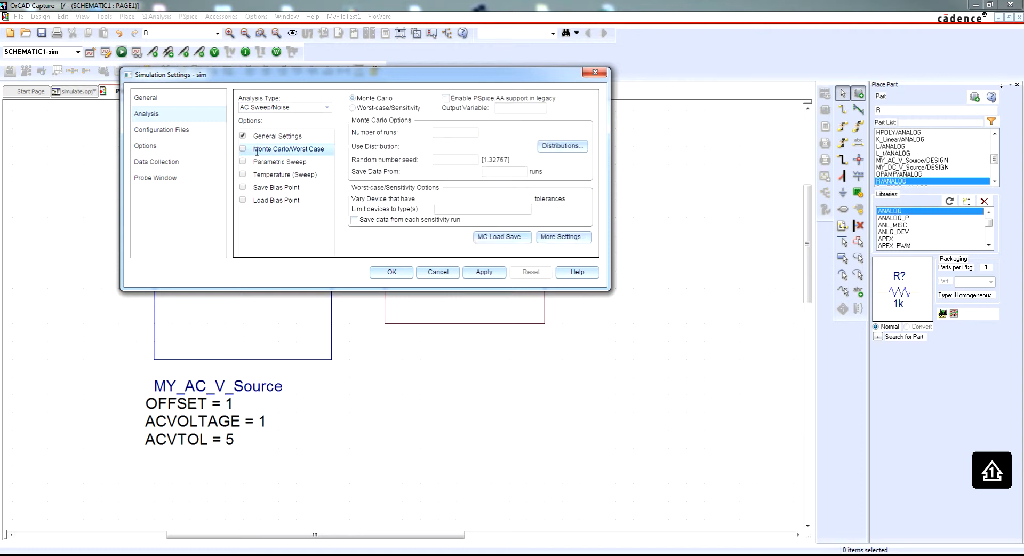
pyautogui.click(532, 107)
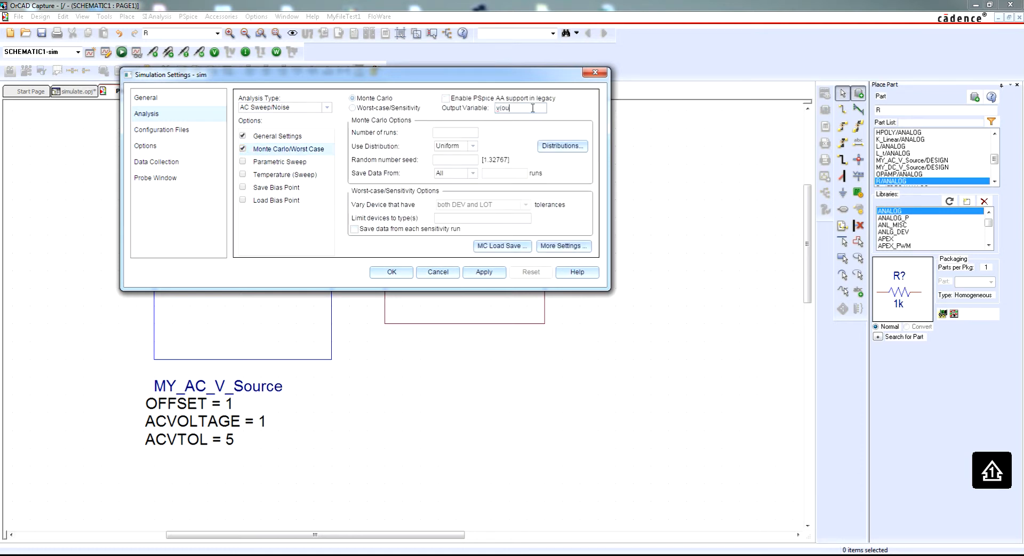
pyautogui.click(461, 133)
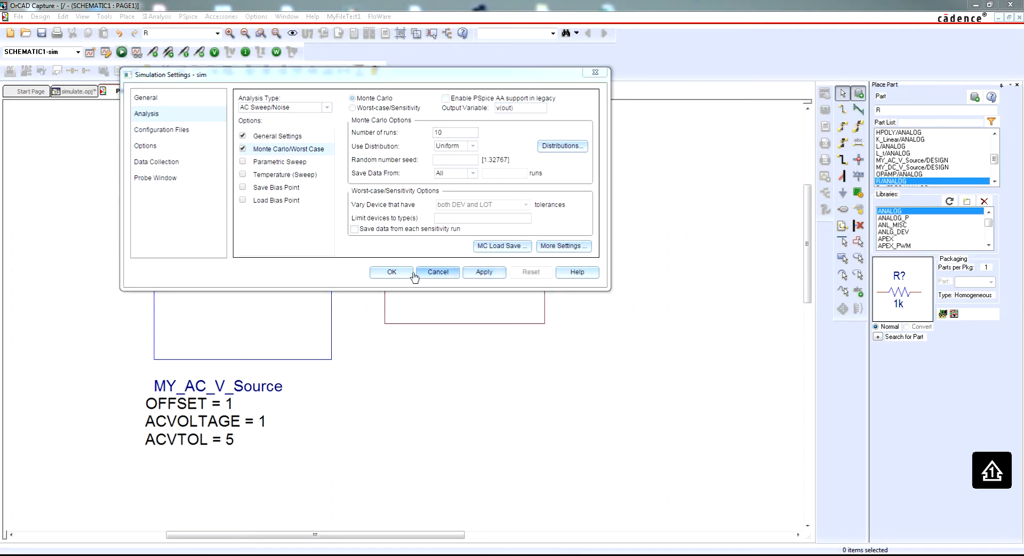
pyautogui.click(391, 271)
pyautogui.click(41, 33)
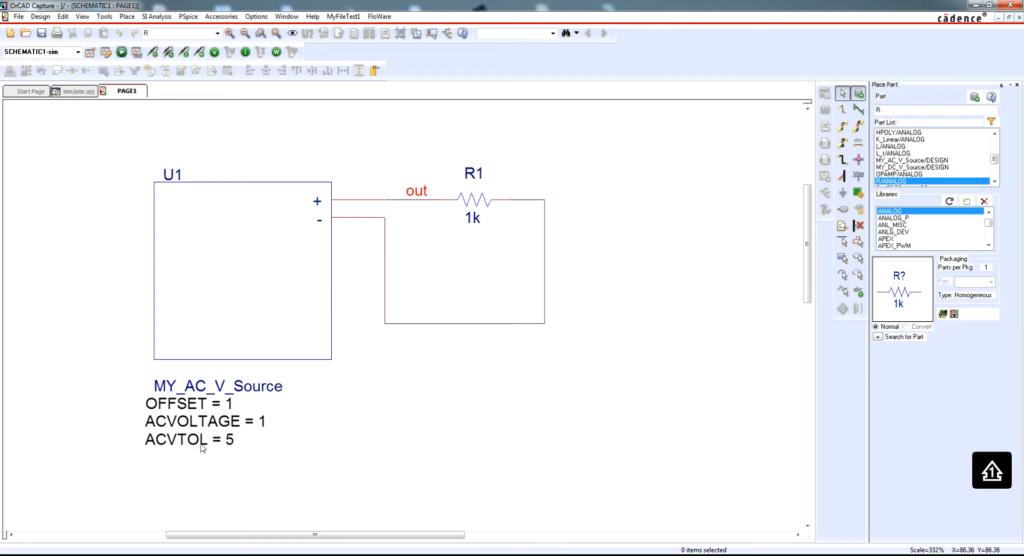
# Place a 0 ground symbol on the lower horizontal wire of the loop, beneath resistor R1.
pyautogui.click(123, 55)
pyautogui.press('g')
pyautogui.click(587, 212)
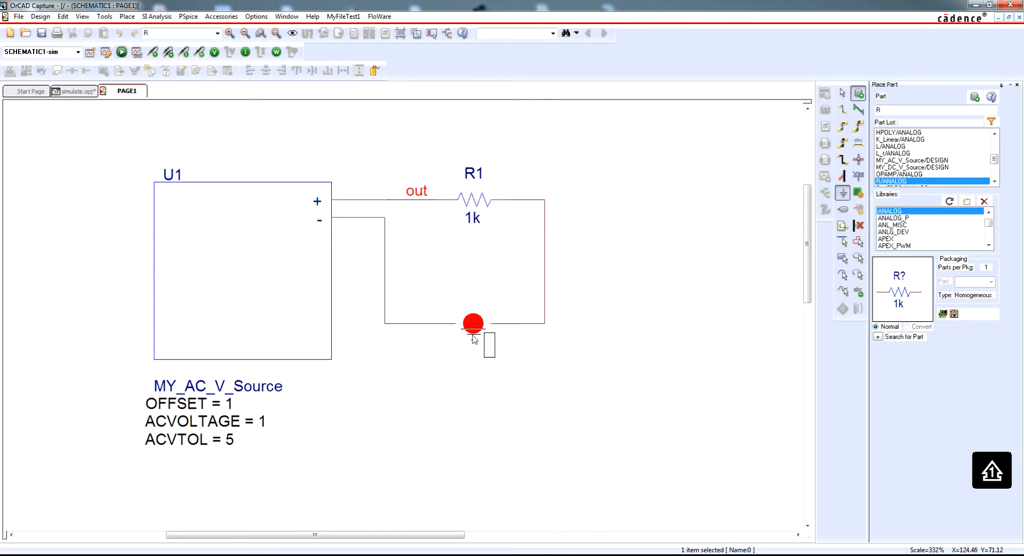
pyautogui.click(472, 337)
pyautogui.press('Escape')
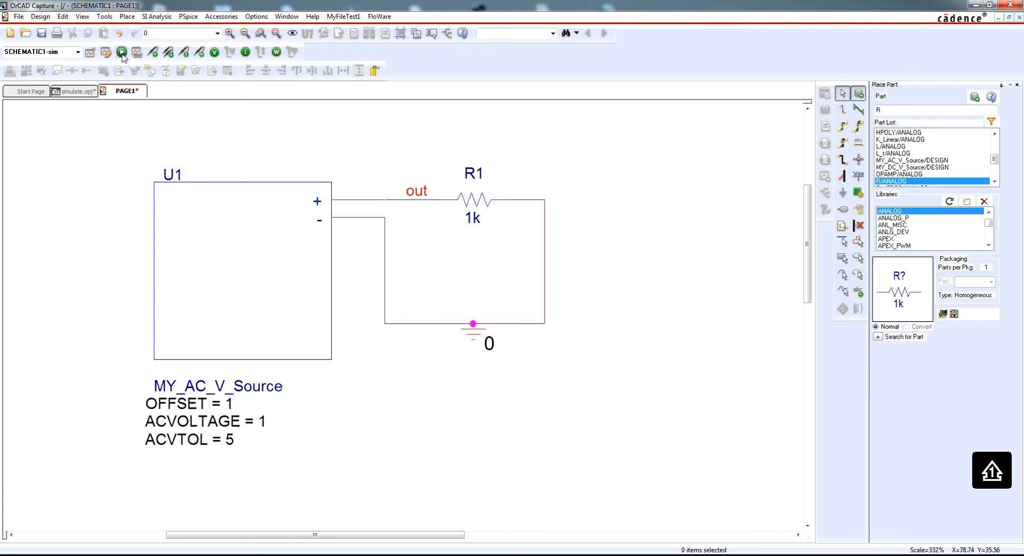
# Run the sim simulation and load all the available Monte Carlo sections.
pyautogui.click(122, 52)
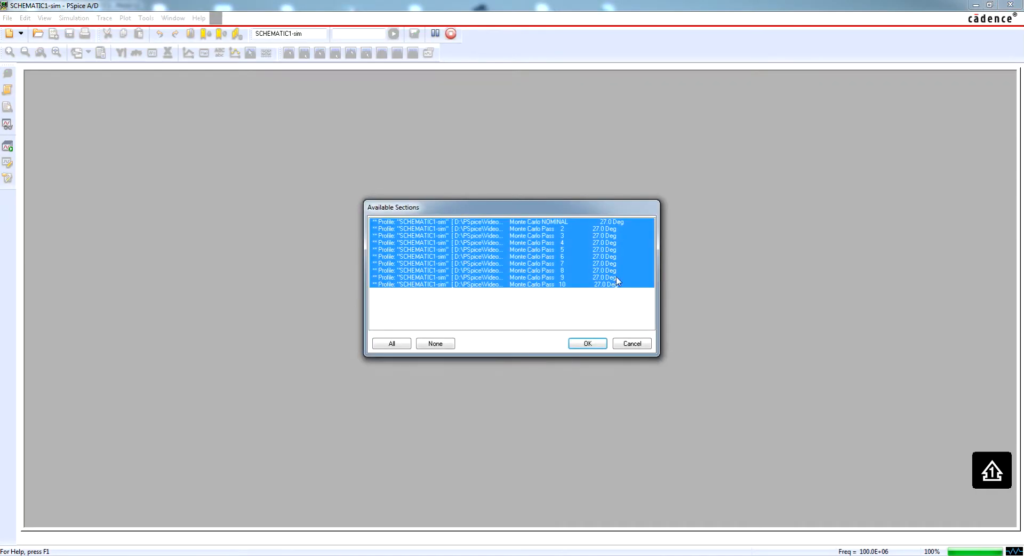
pyautogui.click(595, 344)
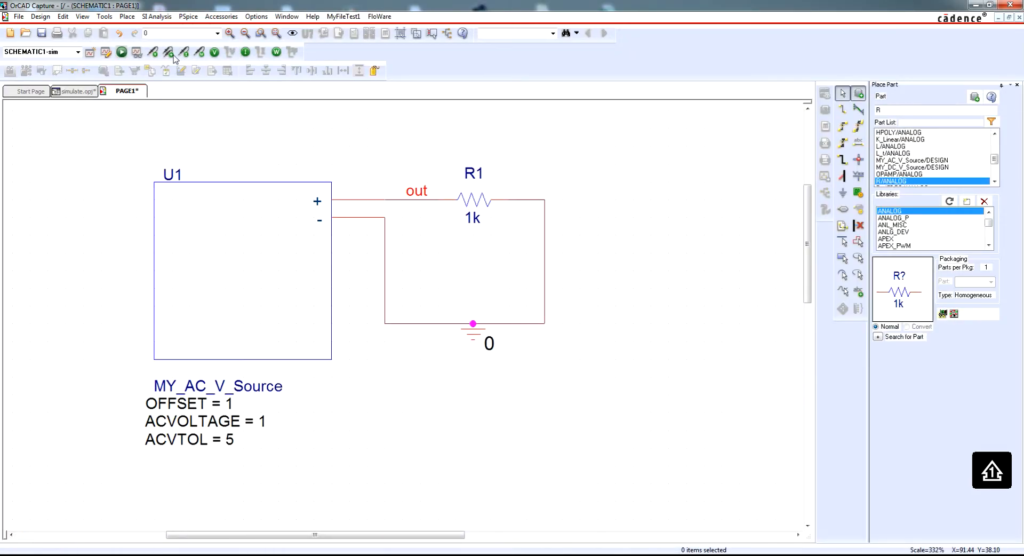
# Place a voltage marker on the out wire, view the Monte Carlo traces and return to the schematic.
pyautogui.click(168, 52)
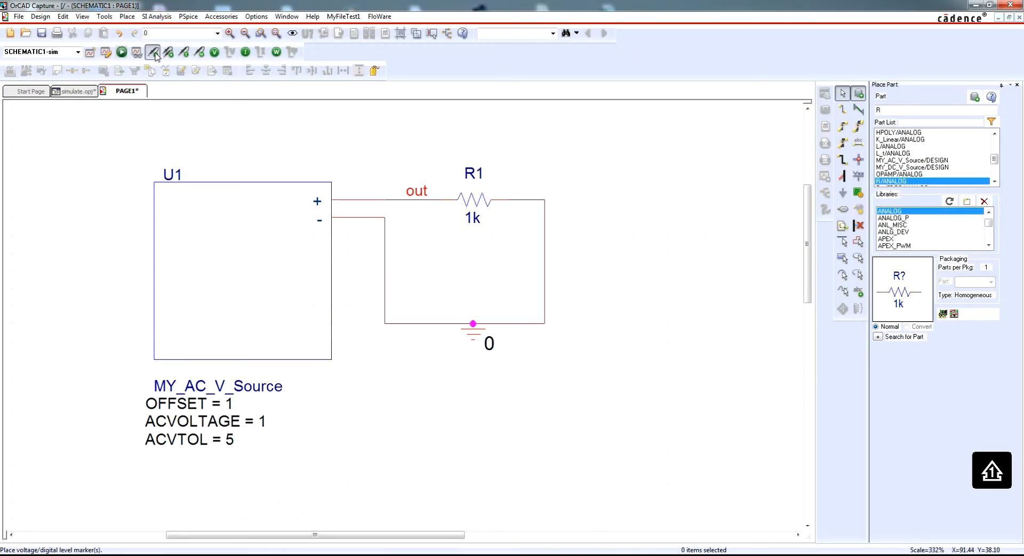
pyautogui.click(386, 200)
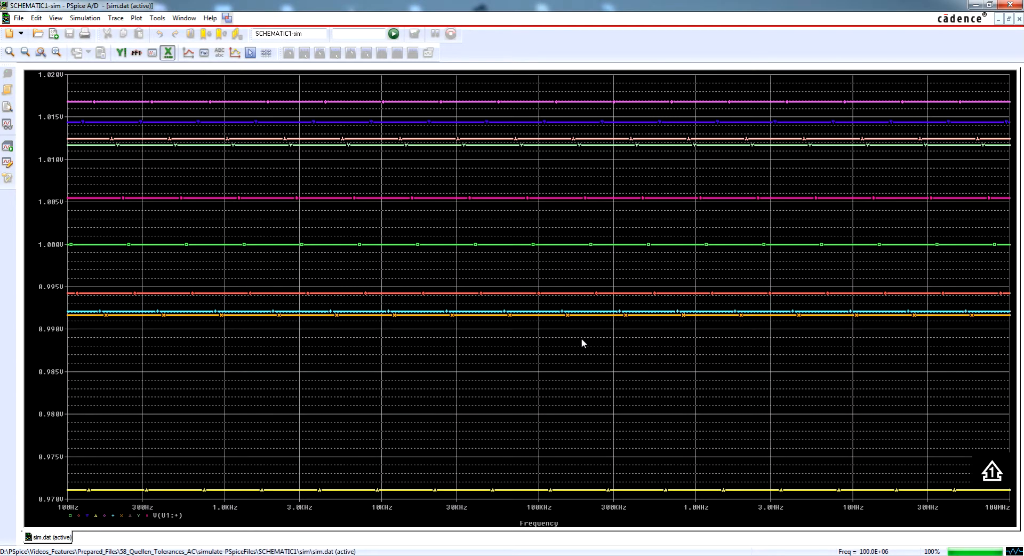
pyautogui.click(989, 5)
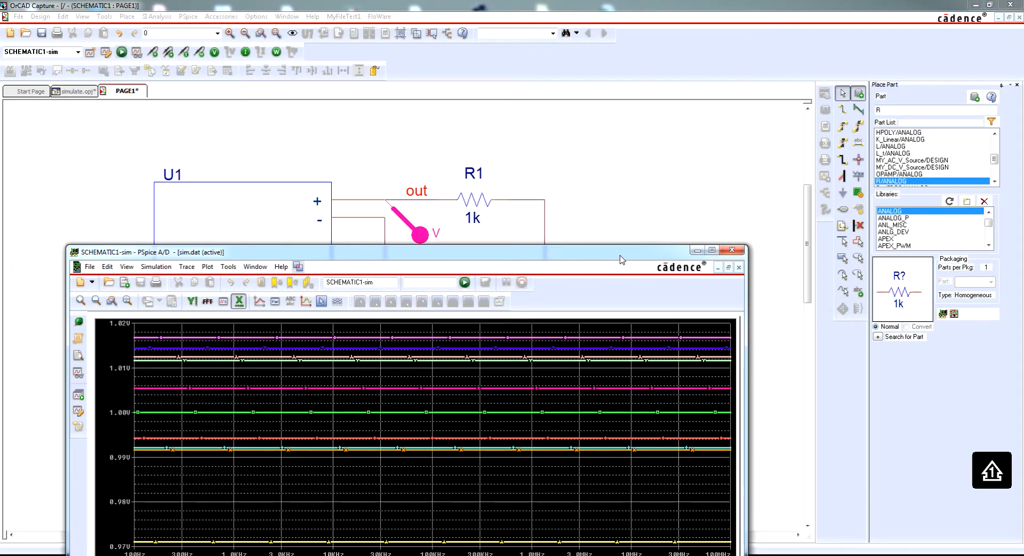
pyautogui.click(697, 251)
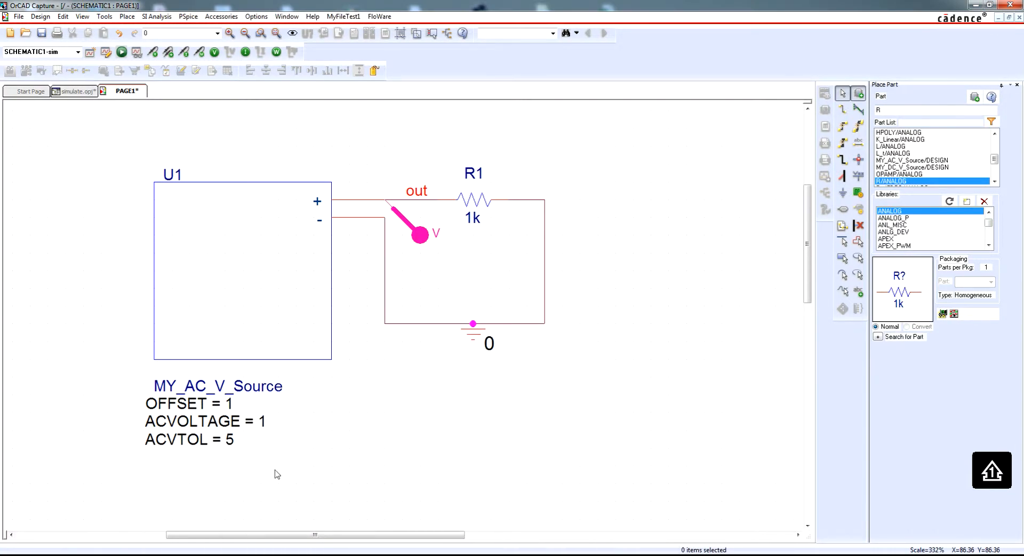